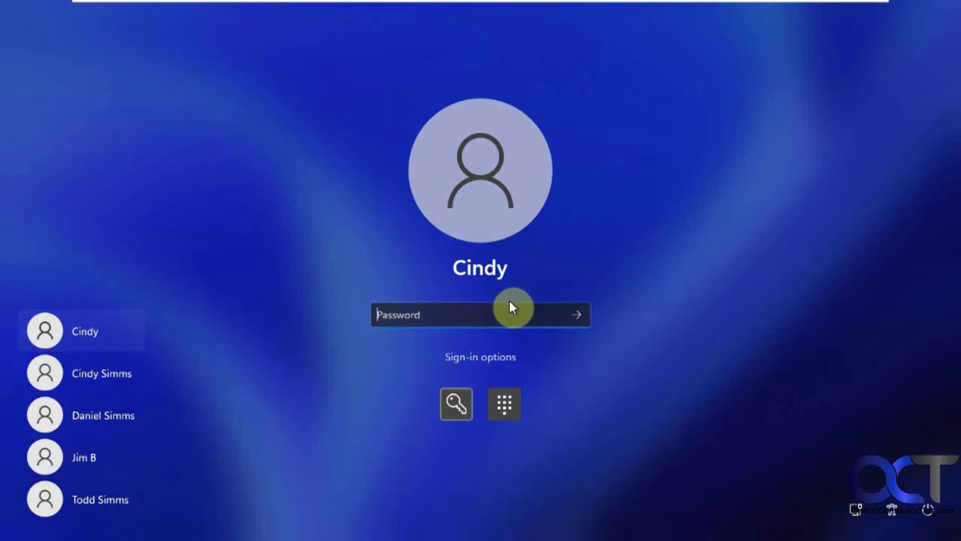
Switch to PIN sign-in and enter the wrong PIN 1234 four times until a challenge phrase appears
left_click(504, 403)
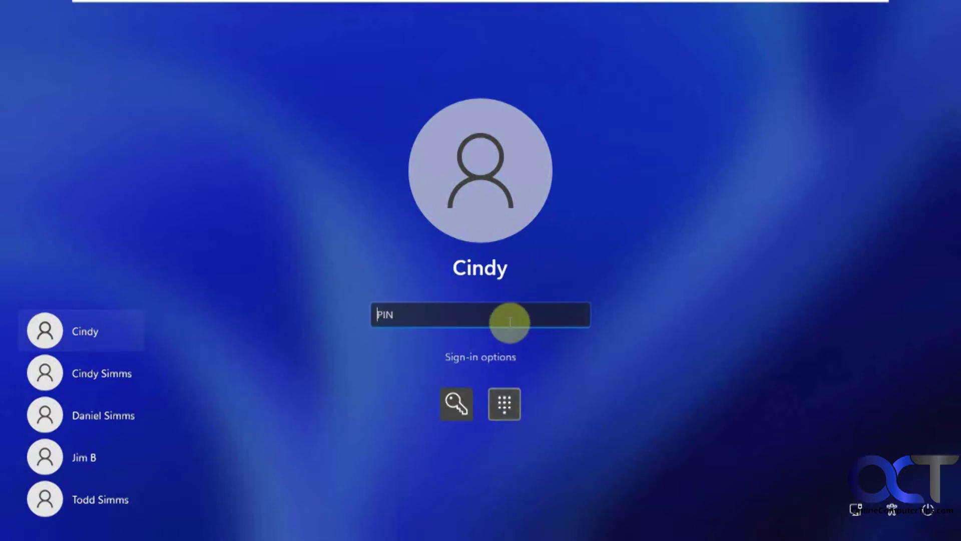
type("1234")
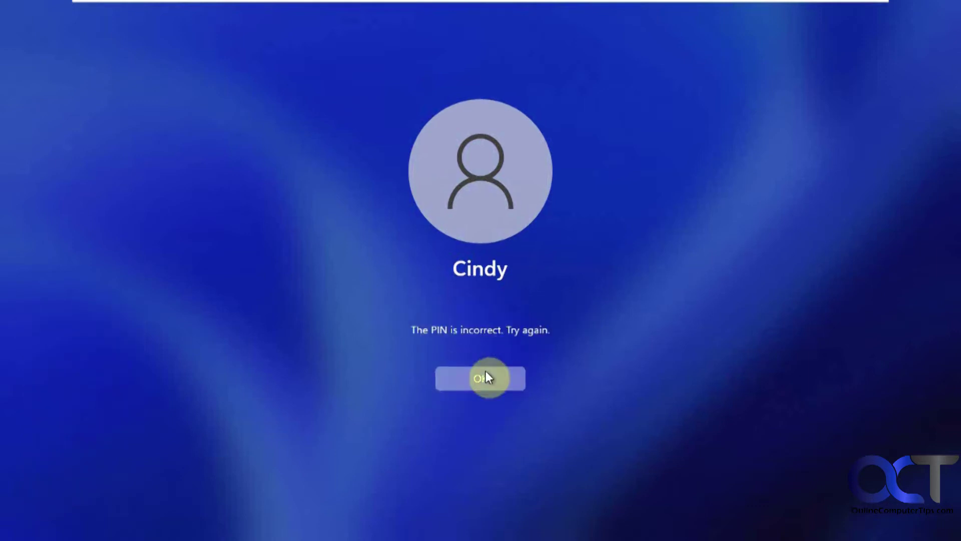
left_click(486, 373)
type("1234")
left_click(495, 374)
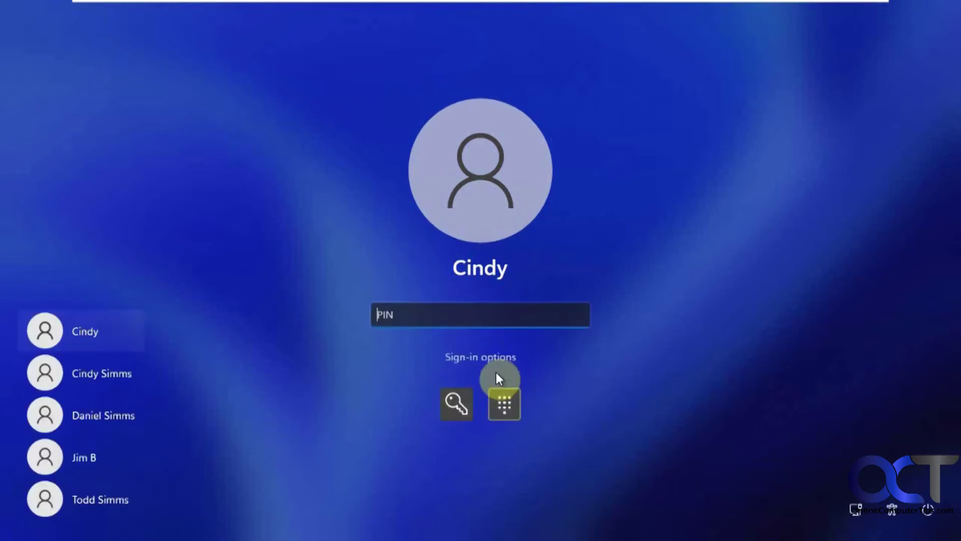
type("1234")
left_click(500, 376)
type("123")
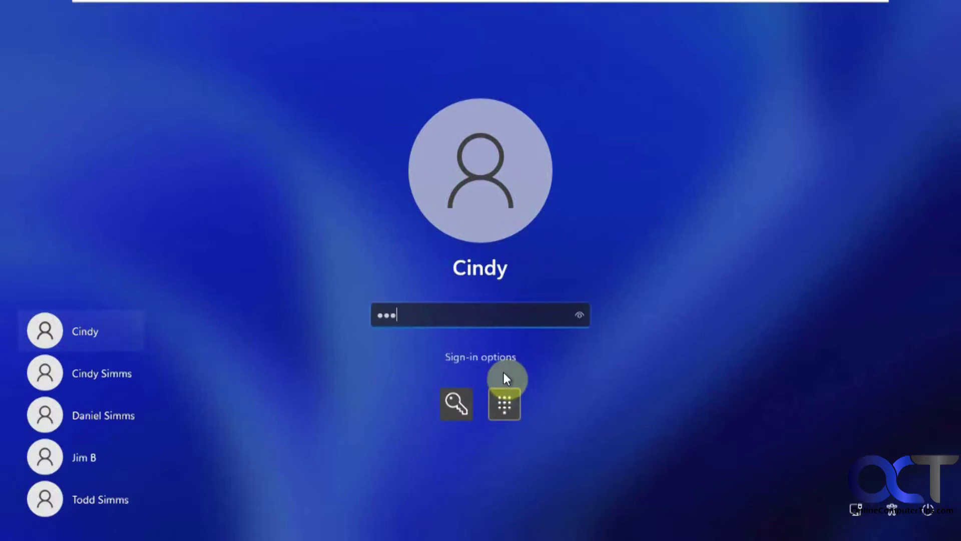
type("4")
left_click(504, 376)
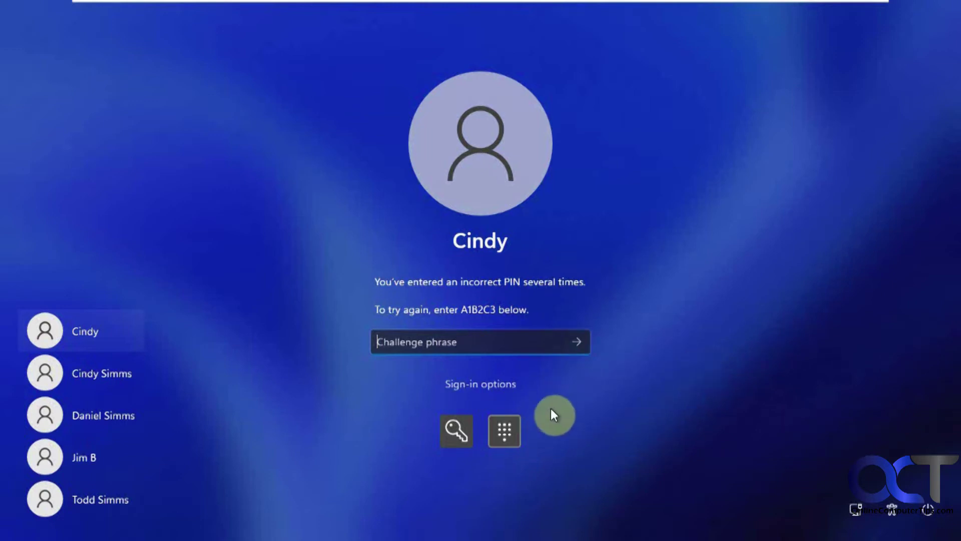
Switch the sign-in method from PIN back to password through Sign-in options
left_click(473, 387)
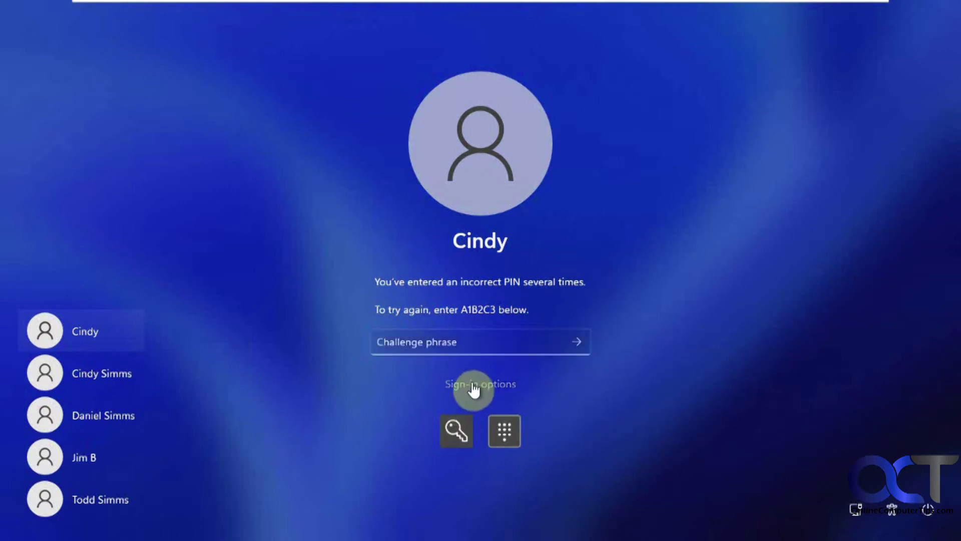
left_click(473, 410)
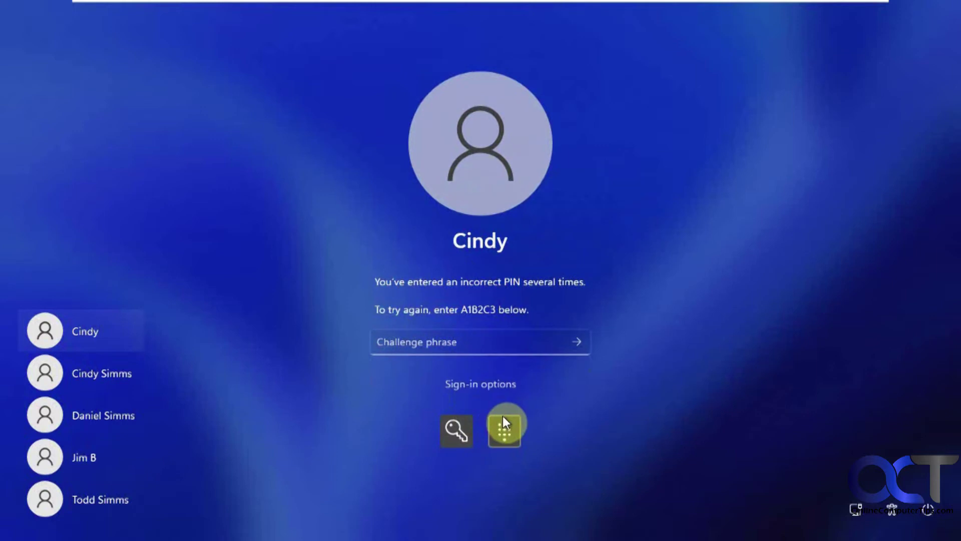
left_click(458, 432)
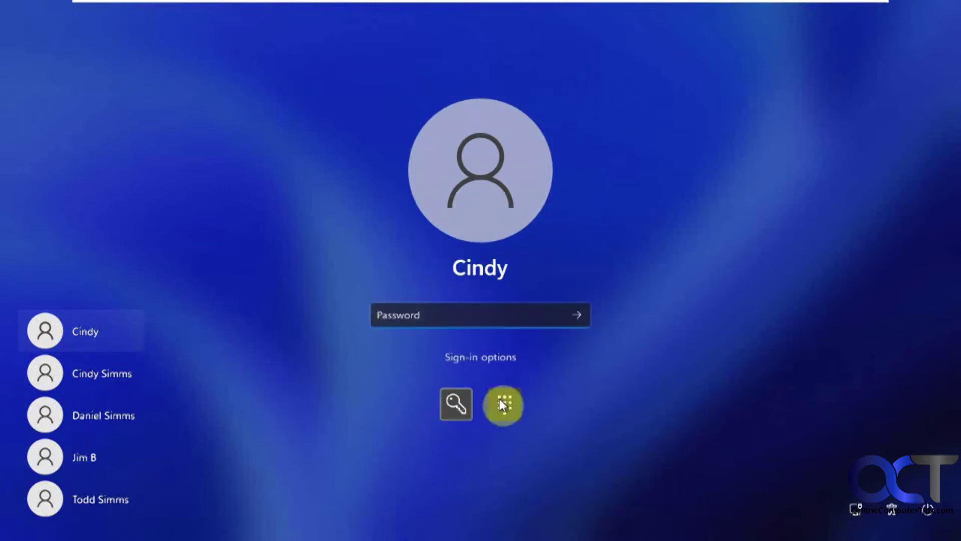
left_click(504, 405)
left_click(457, 431)
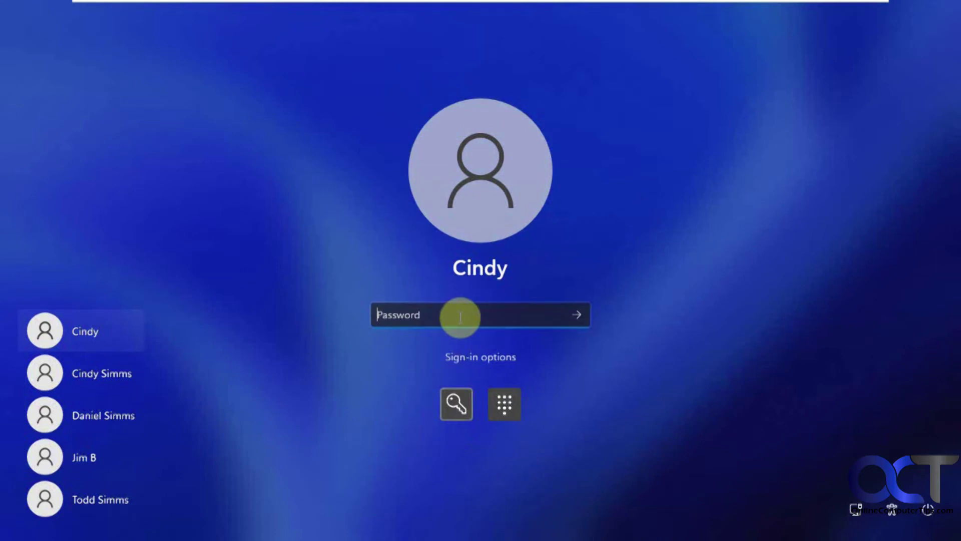
Fail one password attempt, choose Reset password, and scroll through the security questions
type("••••")
key("Return")
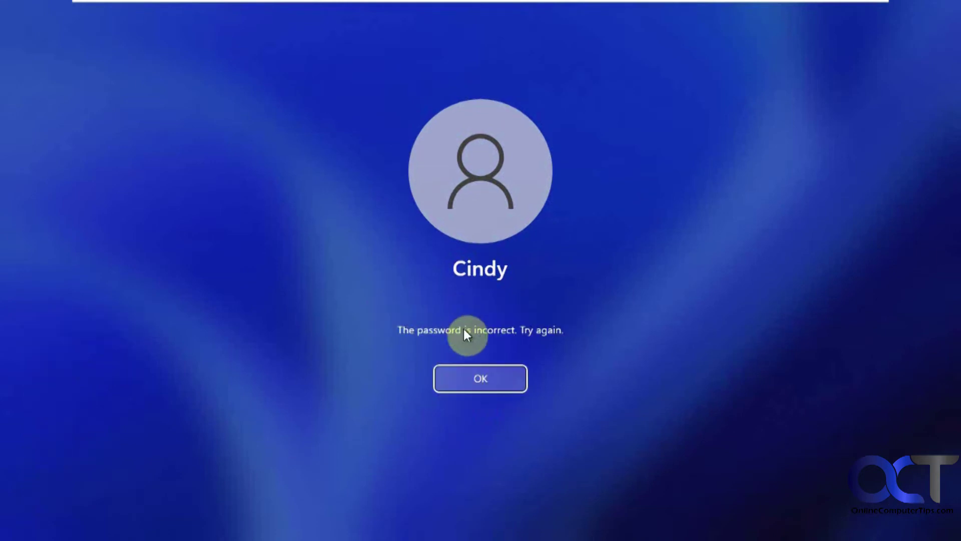
left_click(467, 378)
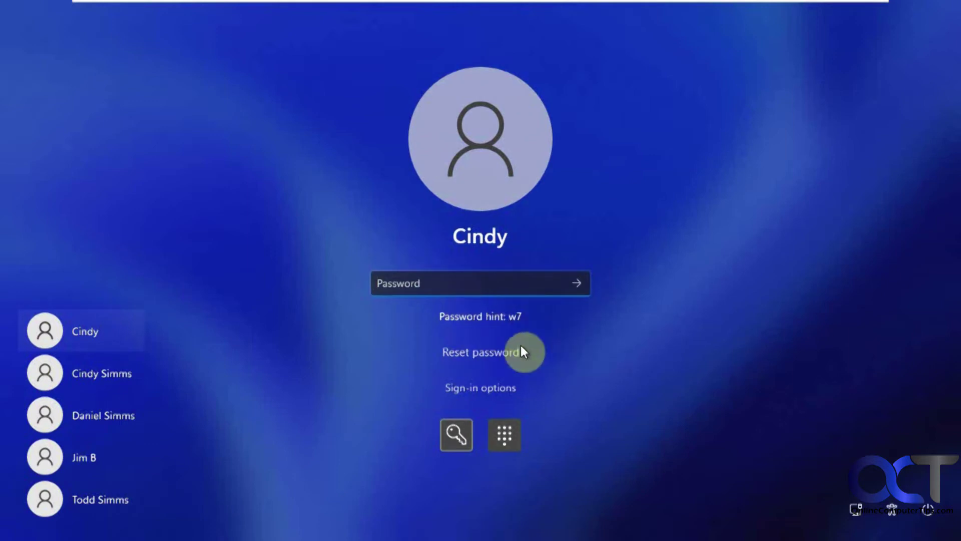
left_click(493, 354)
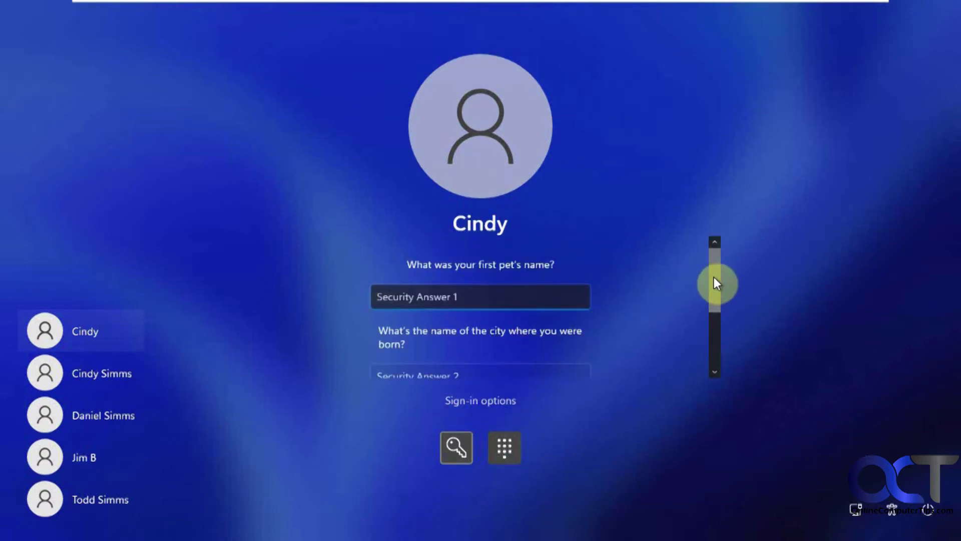
left_click_drag(714, 279, 714, 349)
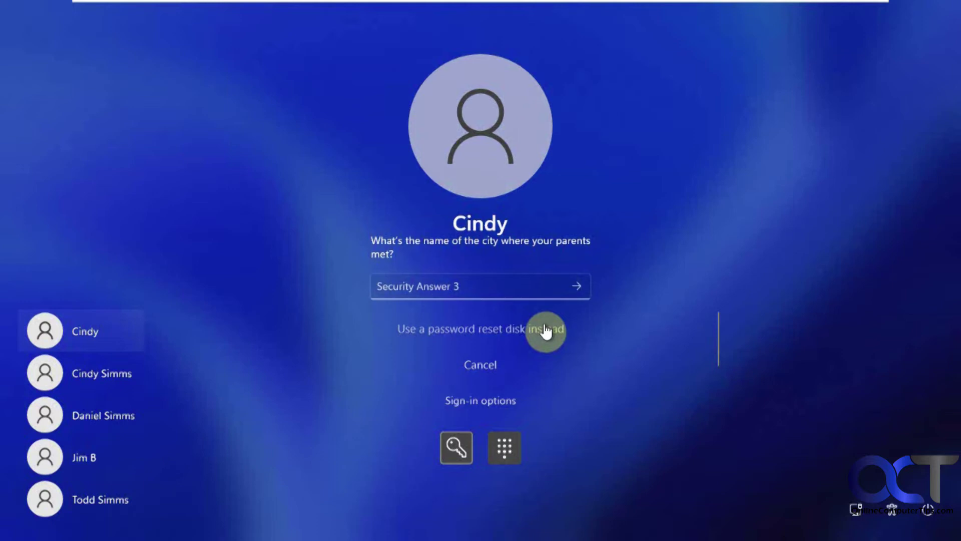
Cancel the security-question reset and sign in with the account's correct password
left_click(486, 366)
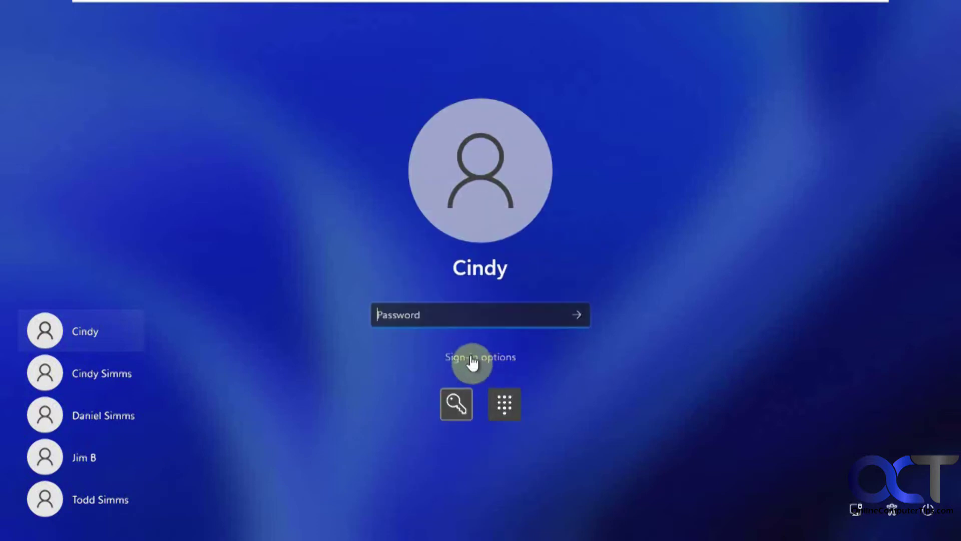
left_click(453, 319)
type("1234")
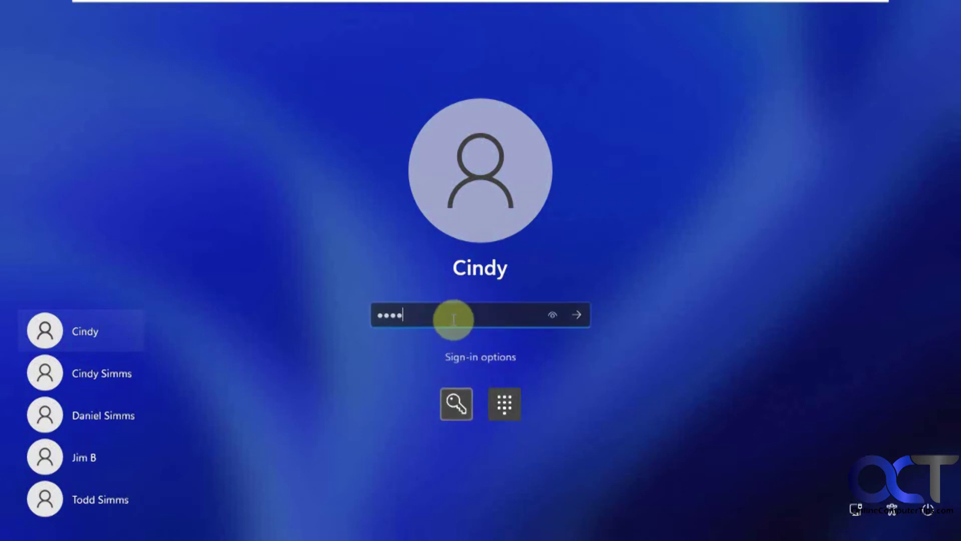
key("BackSpace")
key("BackSpace")
key("BackSpace")
key("BackSpace")
type("123456789")
key("Return")
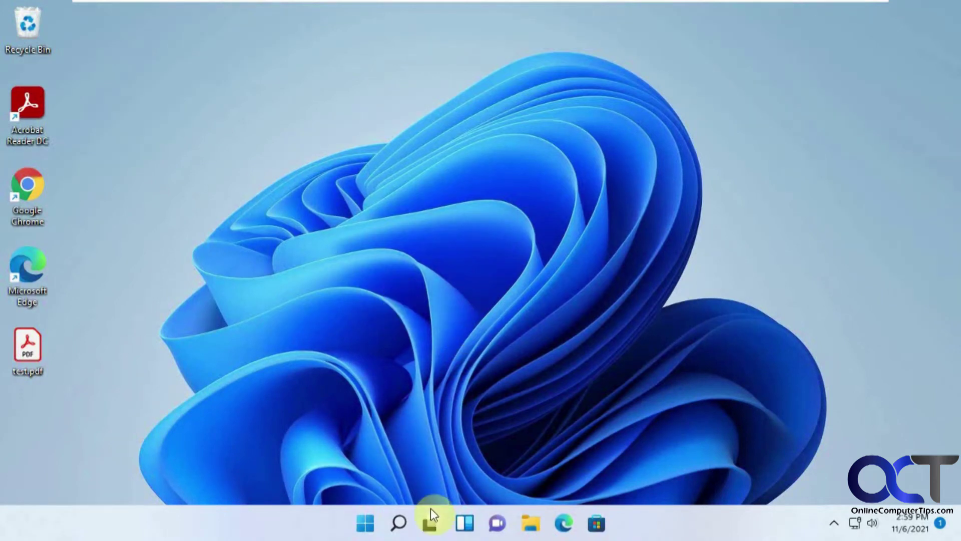
Search 'password re' and open the Create a password reset disk setting
left_click(399, 522)
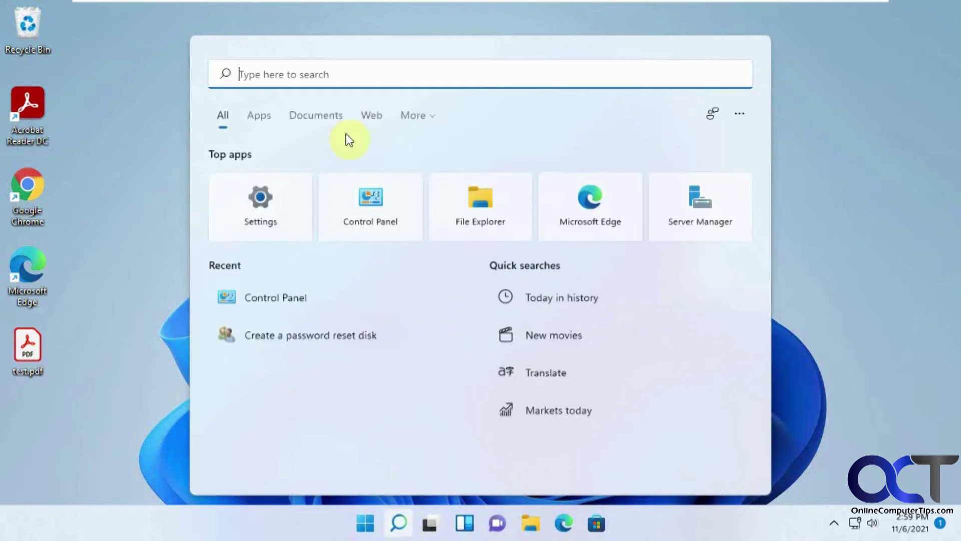
type("pa")
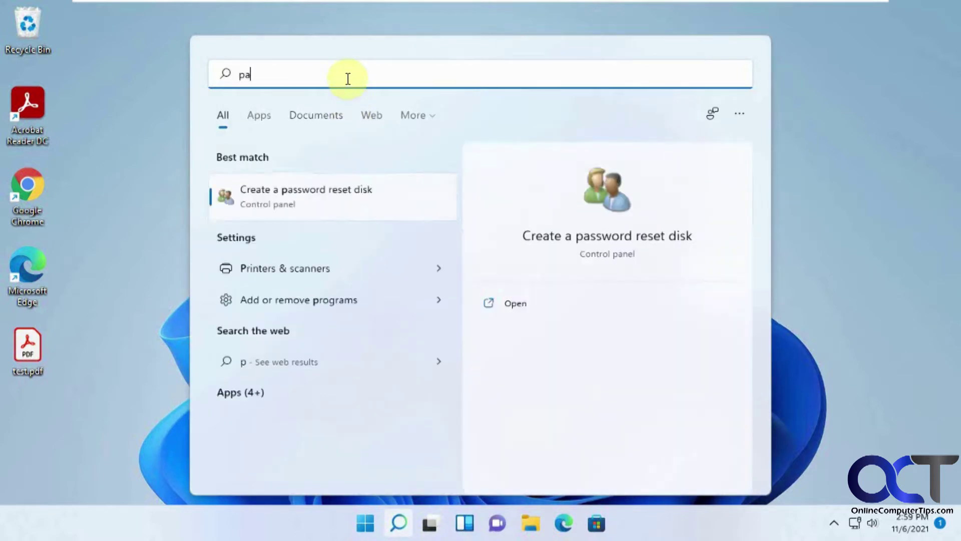
type("ssword re")
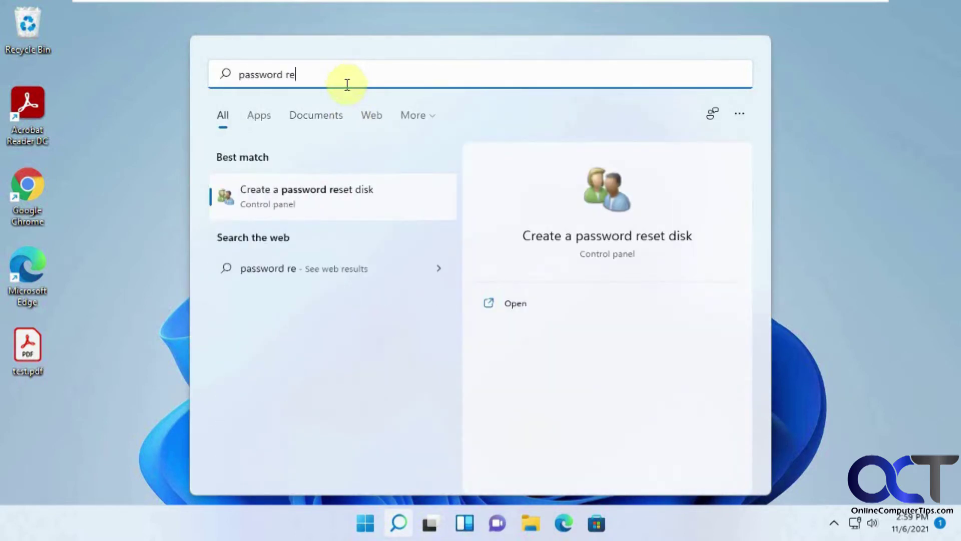
left_click(274, 194)
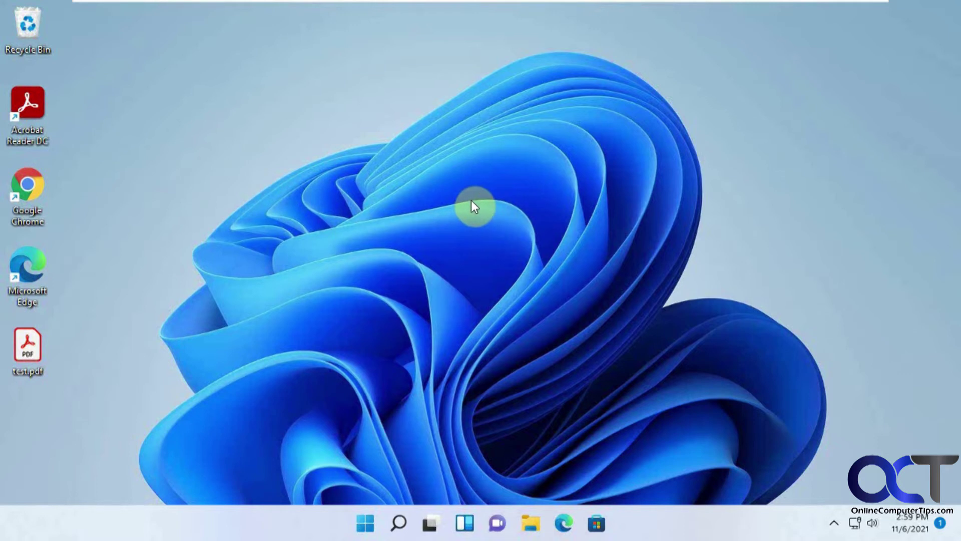
Search 'conto' to open Control Panel, go to User Accounts, and launch Create a password reset disk
left_click(366, 524)
left_click(429, 81)
type("c")
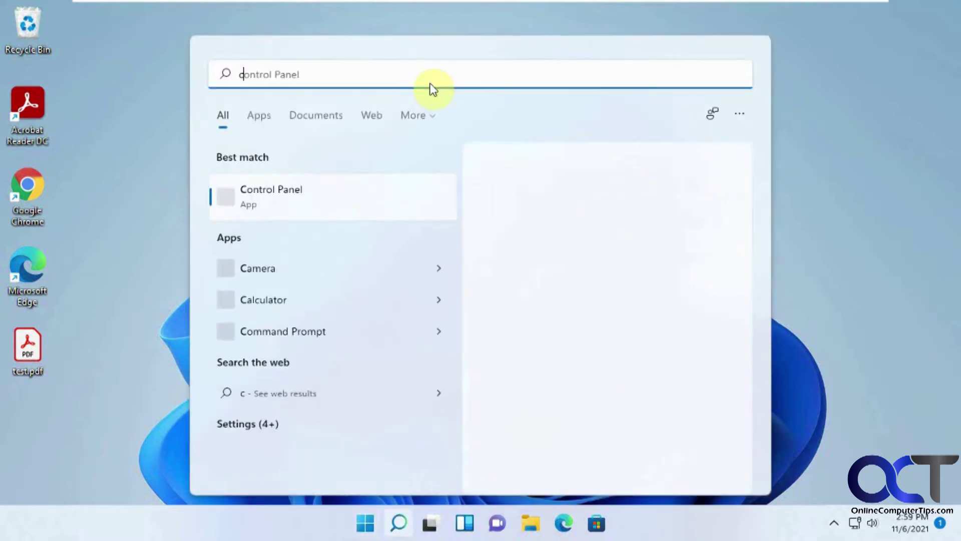
type("onto")
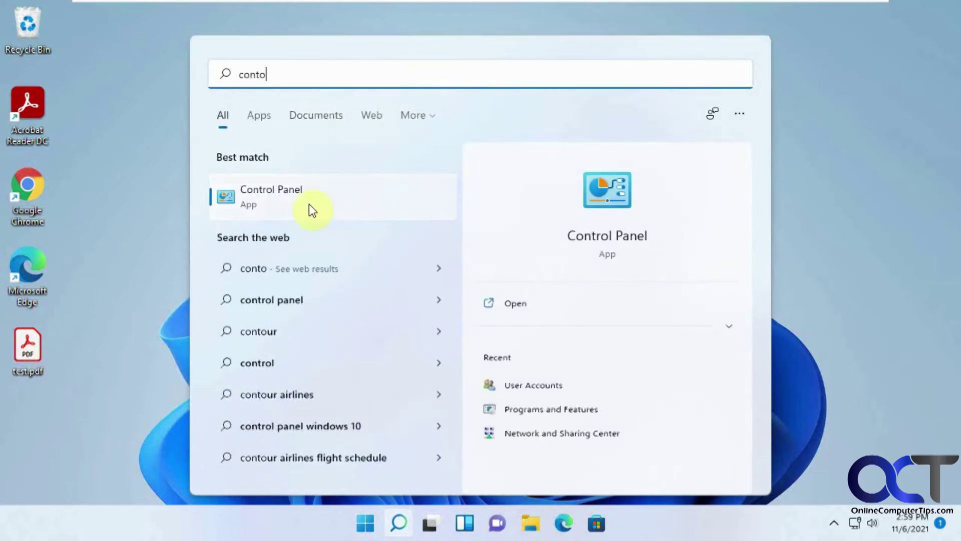
left_click(310, 206)
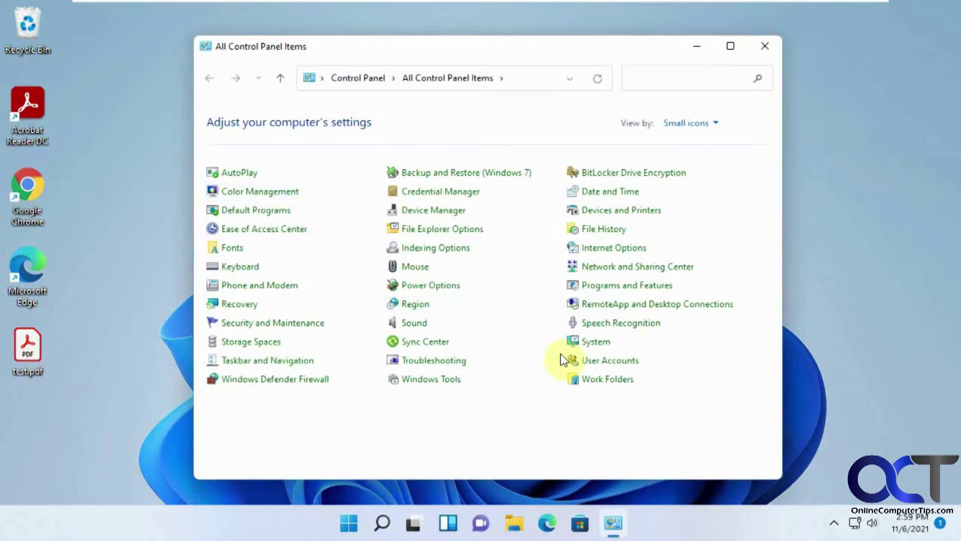
left_click(599, 361)
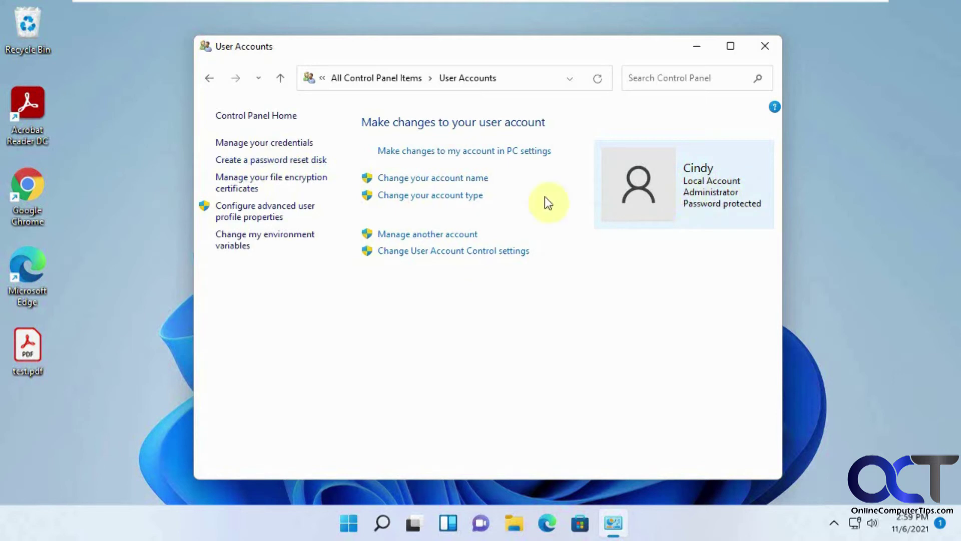
left_click(321, 160)
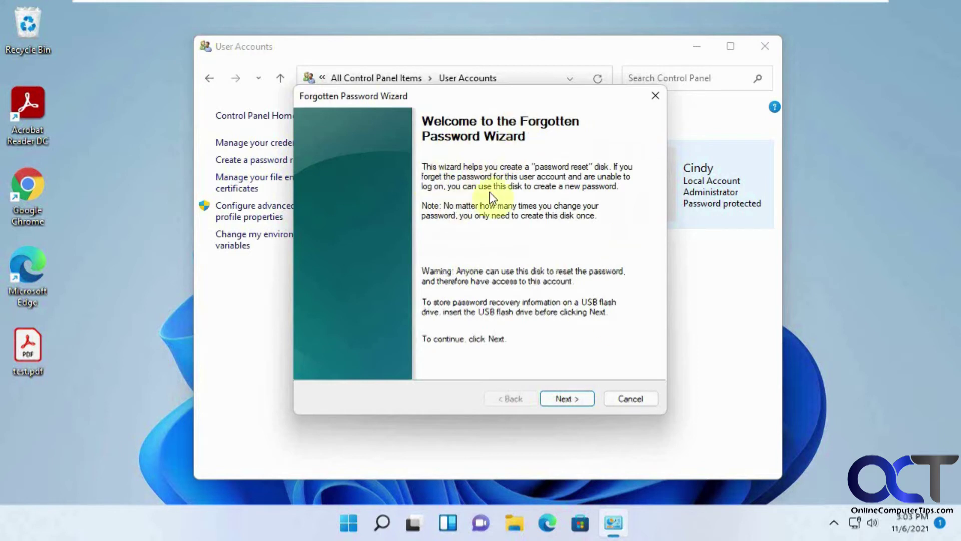
Create the reset disk on the USB drive with the current password, replacing the old disk, and finish
left_click(570, 399)
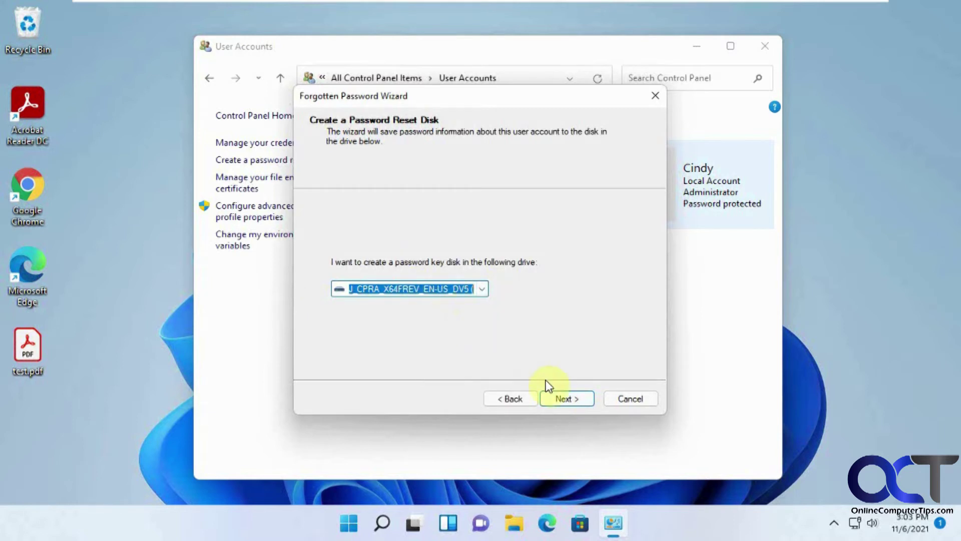
left_click(572, 398)
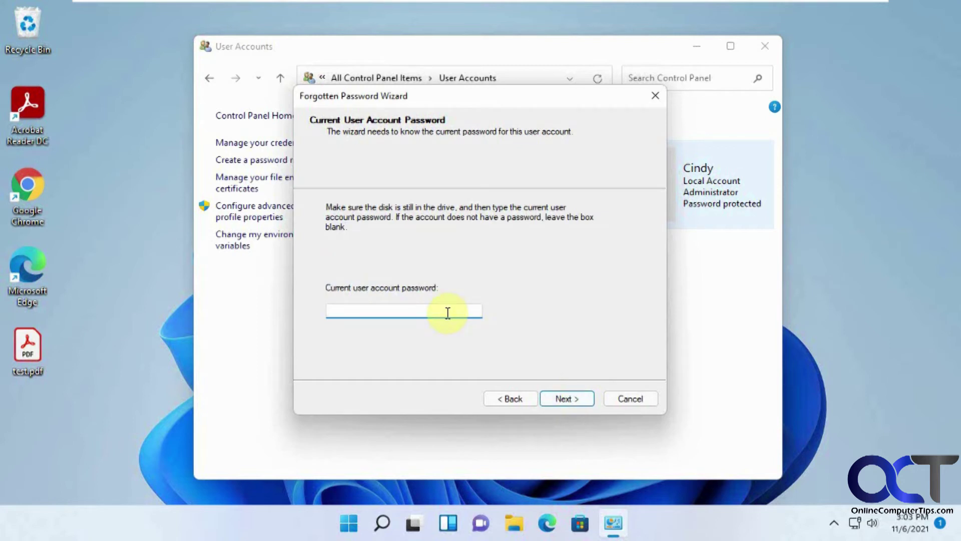
type("•••••••••")
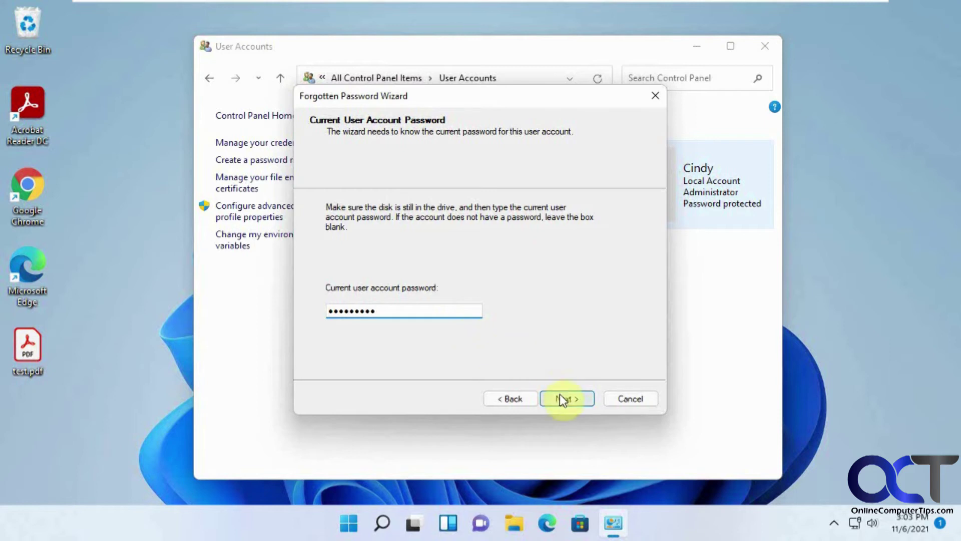
left_click(559, 399)
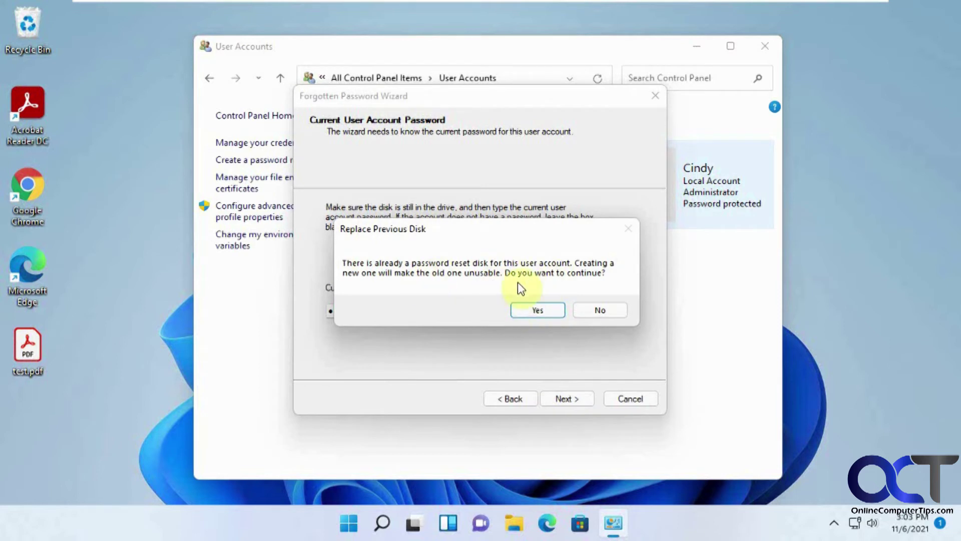
left_click(531, 310)
left_click(540, 312)
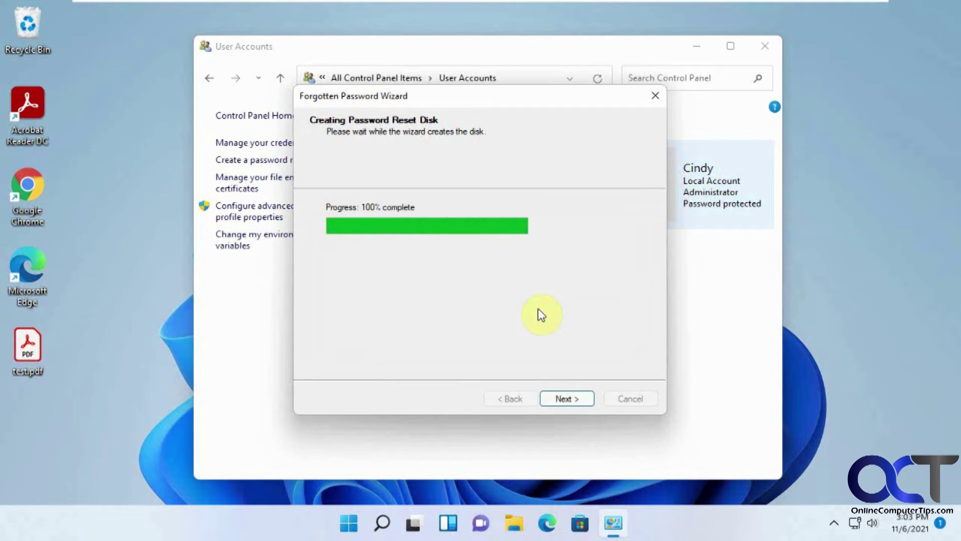
left_click(572, 398)
left_click(572, 398)
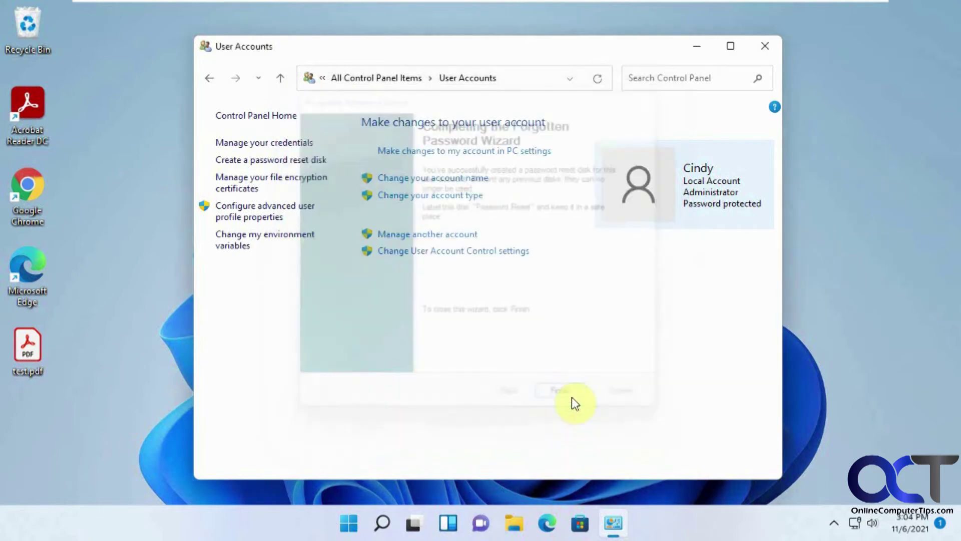
Close User Accounts and sign out from the Start menu's account options
left_click(766, 47)
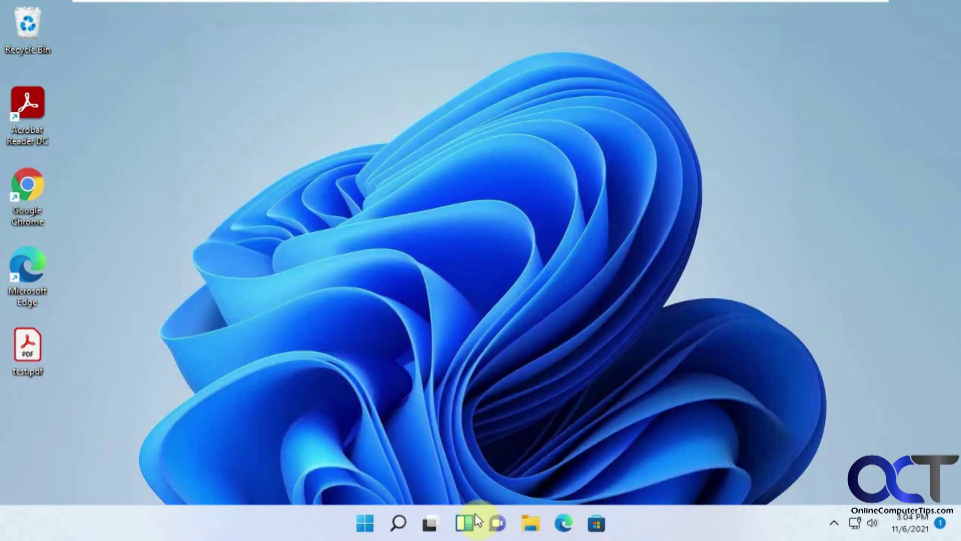
left_click(365, 523)
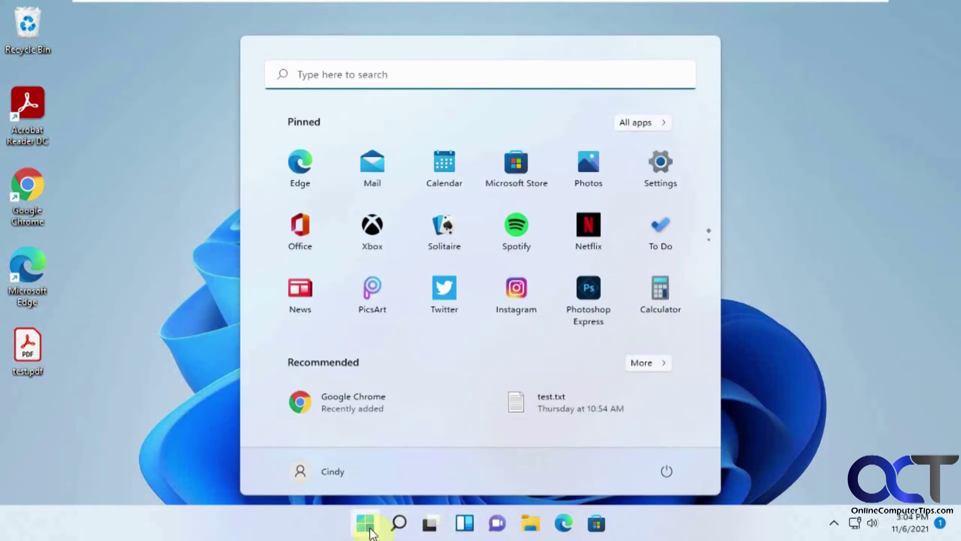
left_click(329, 476)
left_click(308, 290)
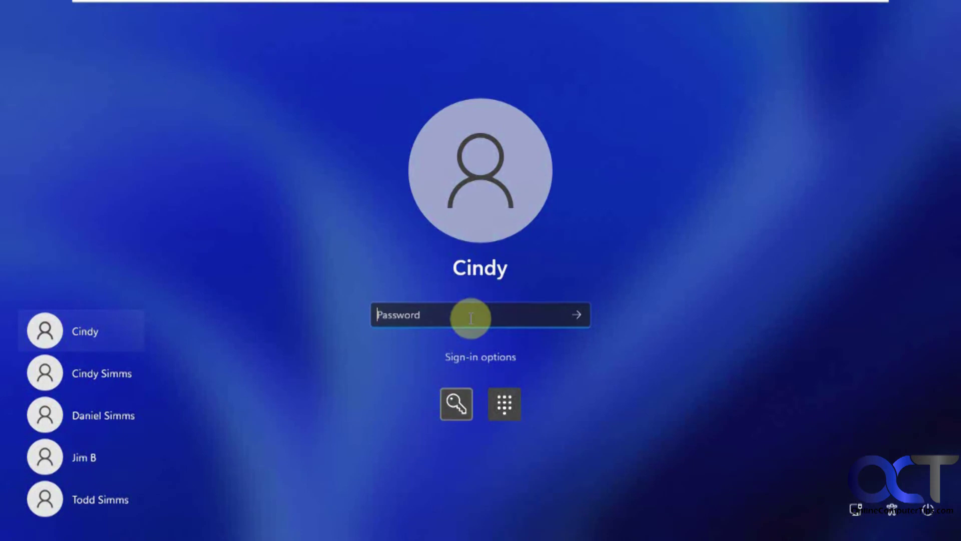
Enter a wrong password, dismiss the error, and start Reset password to reach the reset-disk option
type("*****")
key("Return")
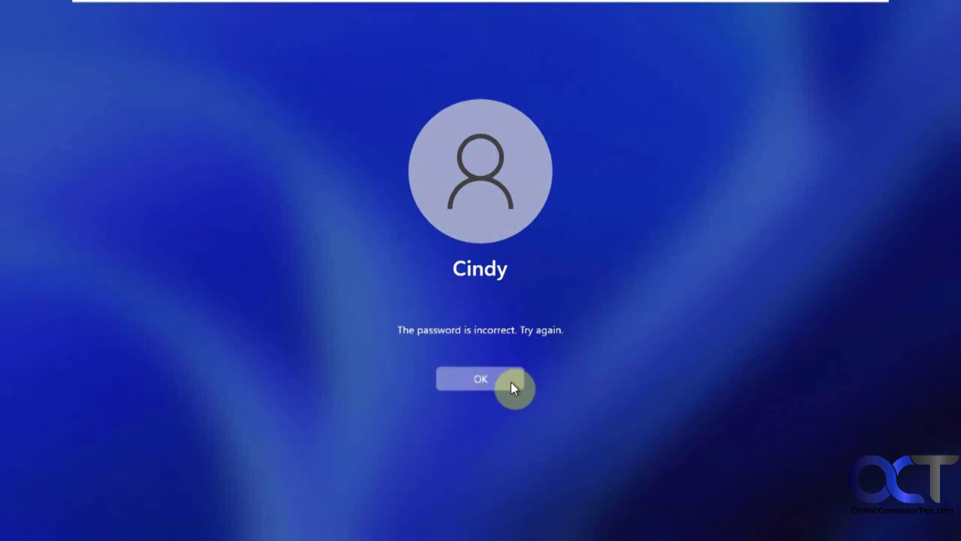
left_click(512, 382)
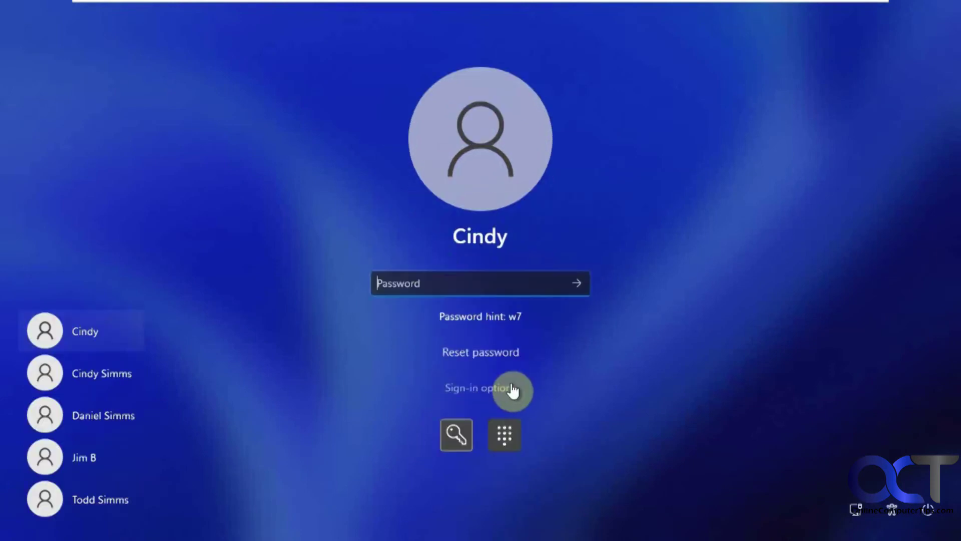
left_click(482, 353)
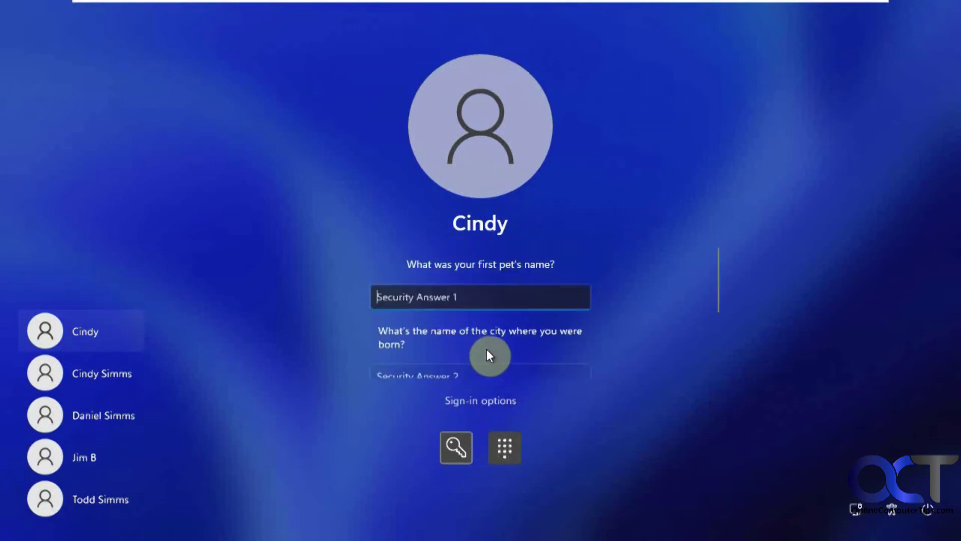
scroll(551, 320, "down", 4)
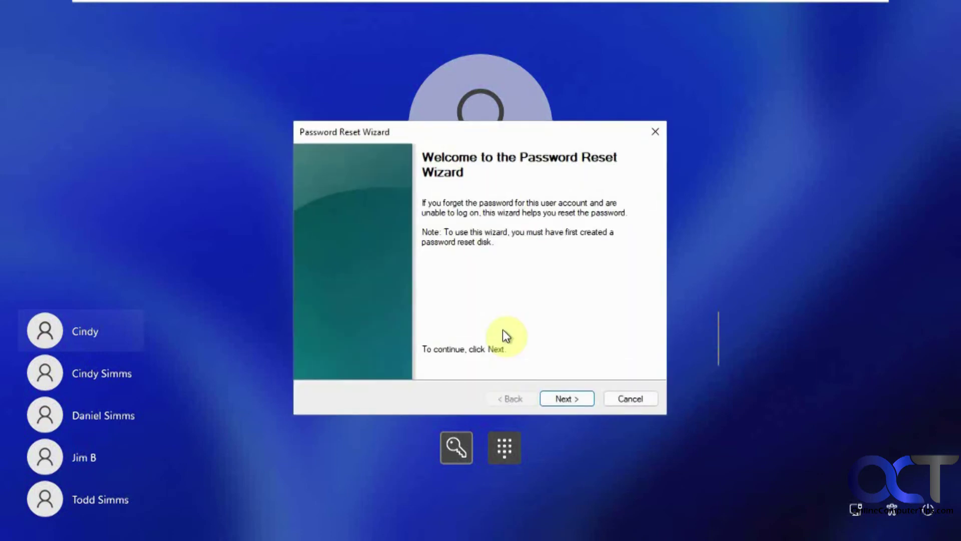
Use the USB reset disk to set and confirm a new password with hint s7
left_click(579, 400)
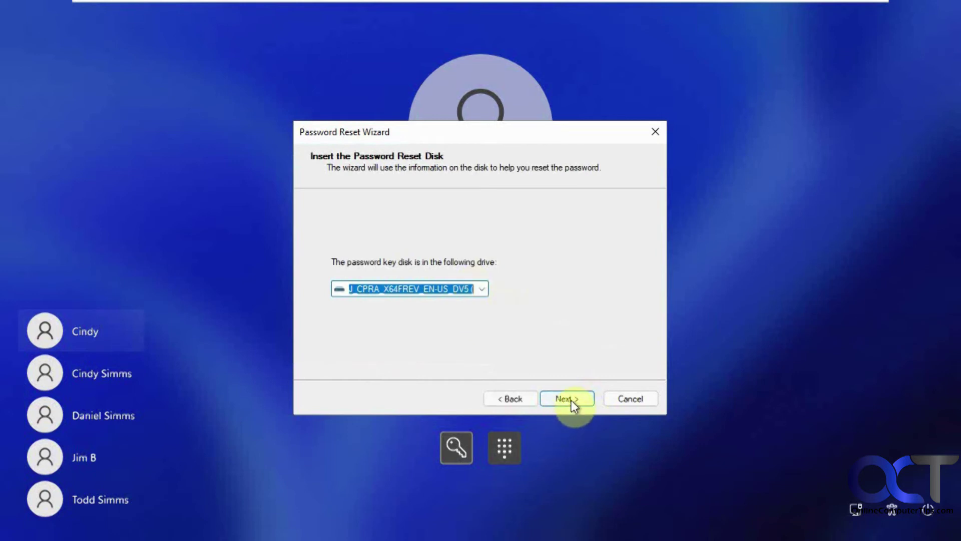
left_click(571, 399)
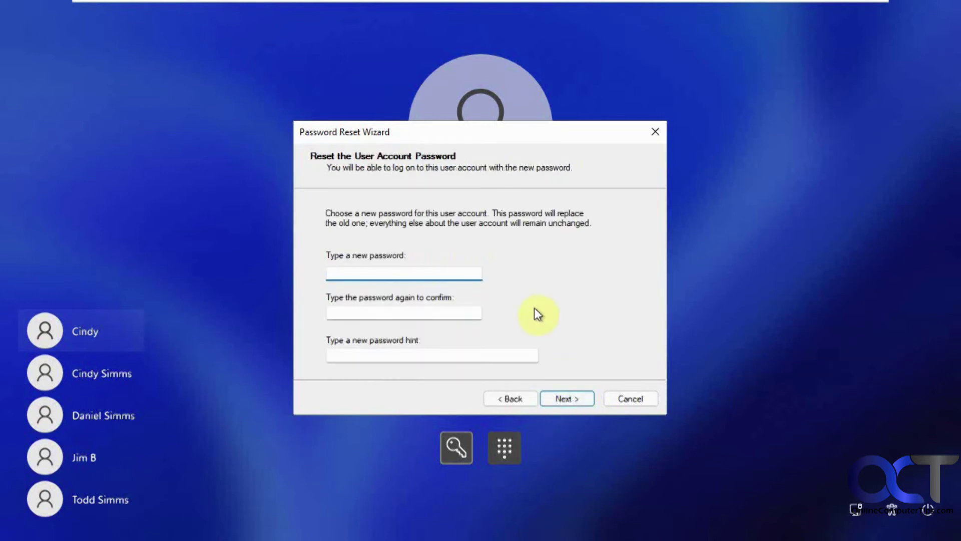
type("1234")
key("Right")
key("Right")
key("Right")
key("Right")
type("56789")
left_click(464, 312)
type("123456789")
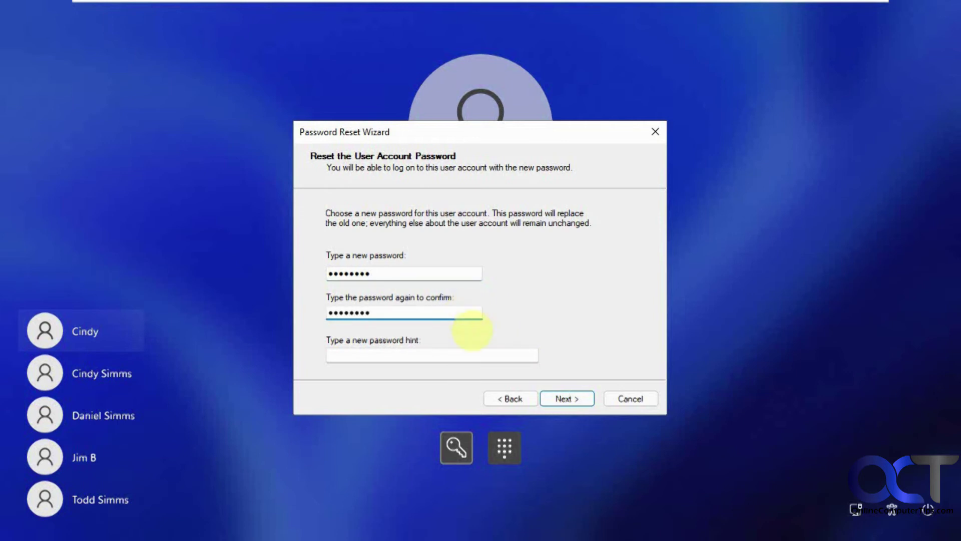
left_click(448, 354)
type("s7")
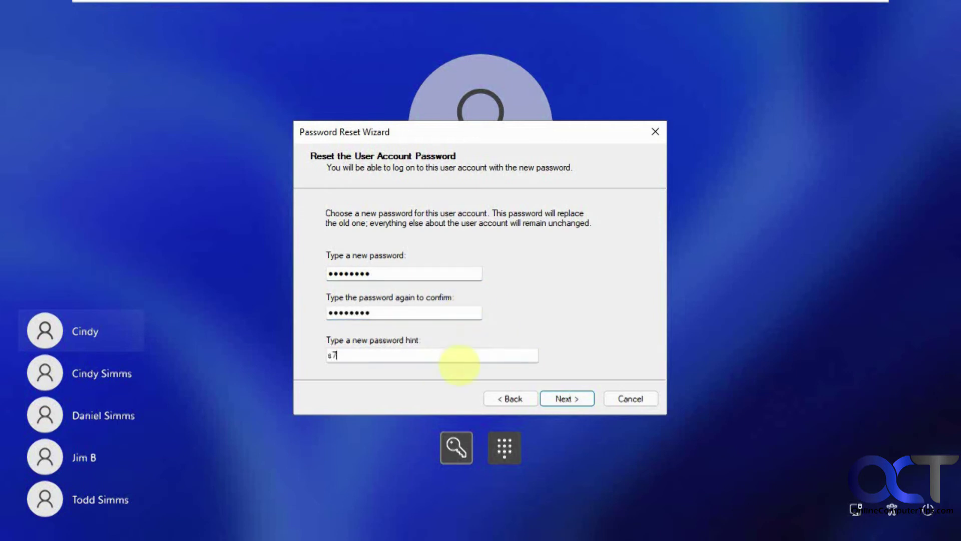
left_click(573, 399)
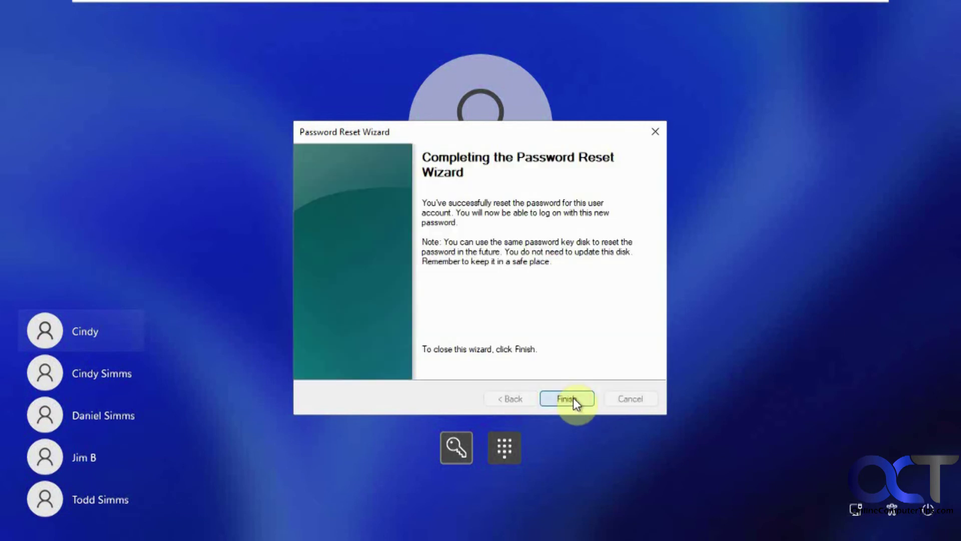
Finish the reset wizard, cancel the security questions, and sign in with the new password
left_click(573, 399)
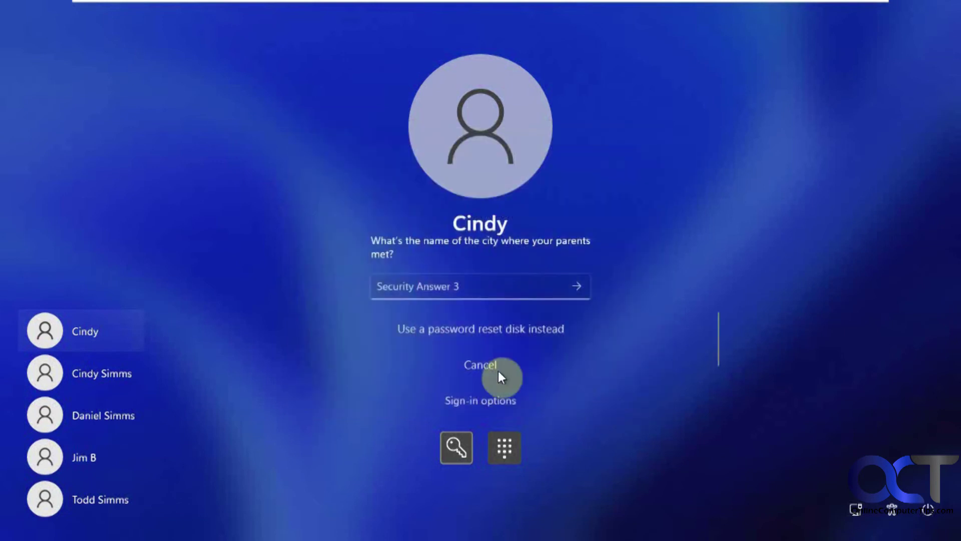
left_click(479, 365)
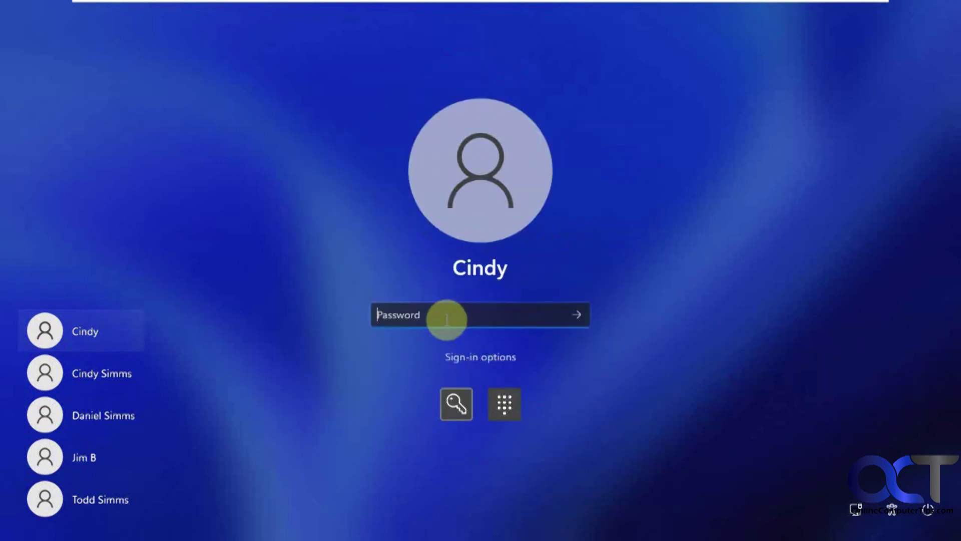
type("********")
key("Return")
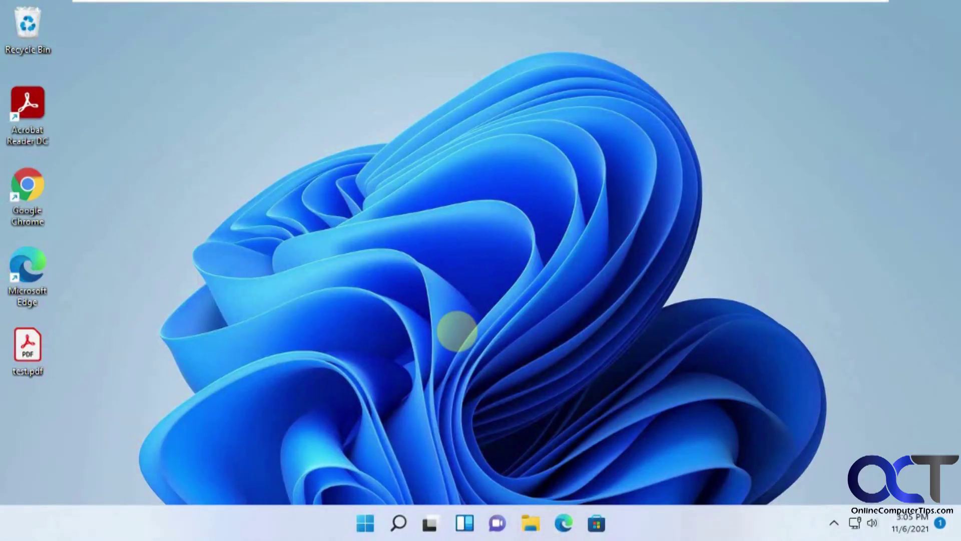
Search 'pass' for the reset-disk setting, then open Control Panel and its User Accounts page
left_click(398, 523)
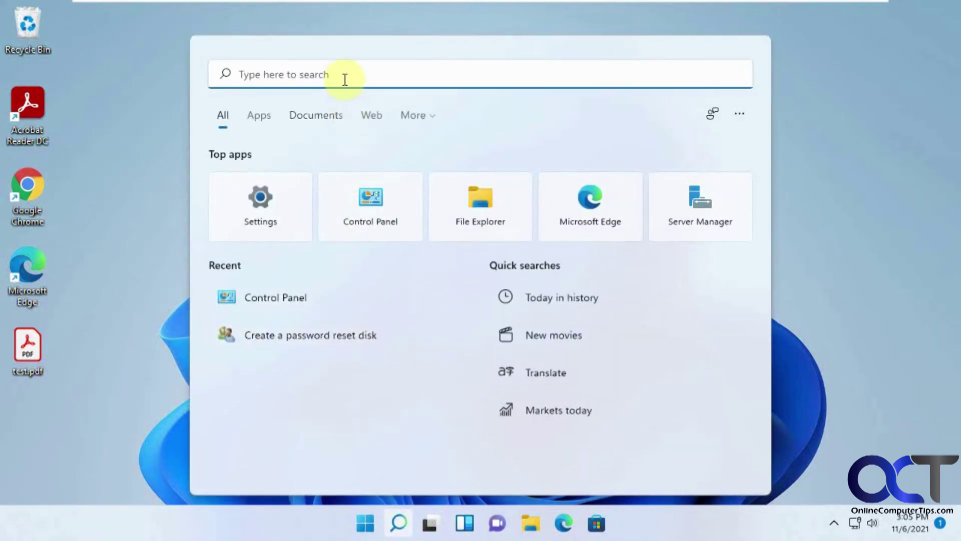
type("pass")
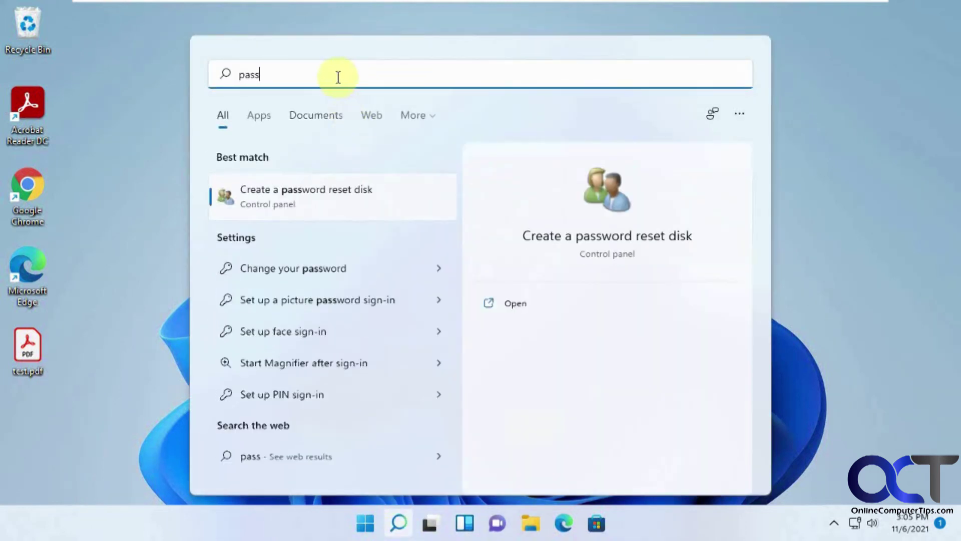
left_click(300, 197)
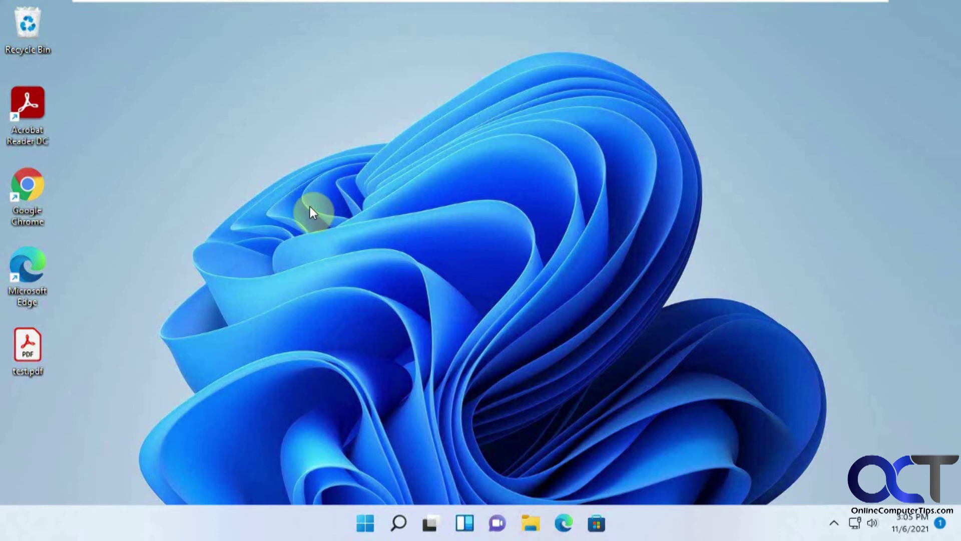
left_click(398, 523)
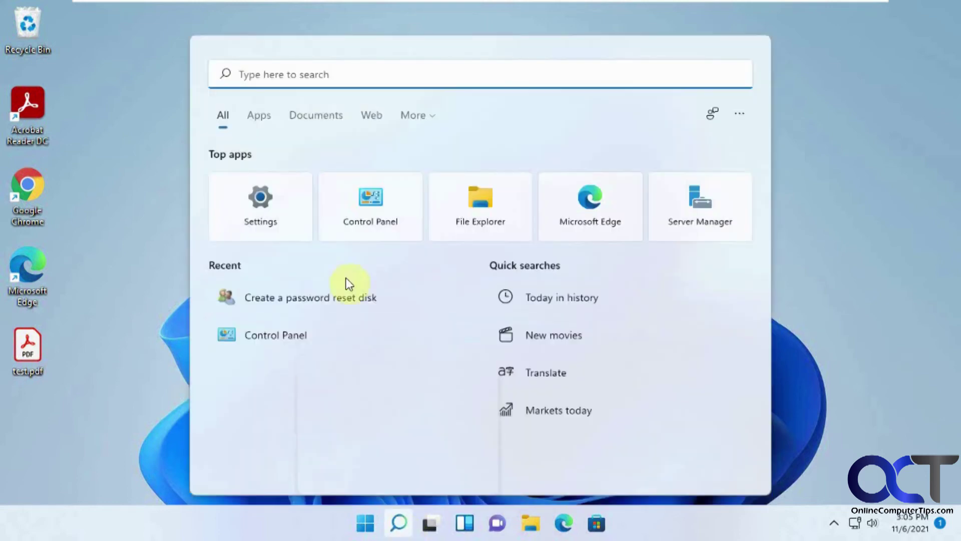
left_click(358, 209)
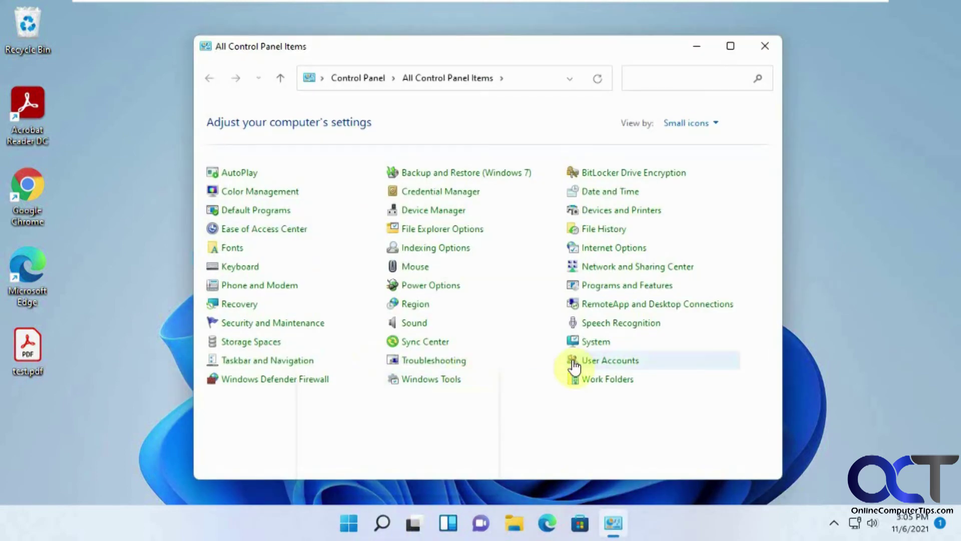
left_click(589, 360)
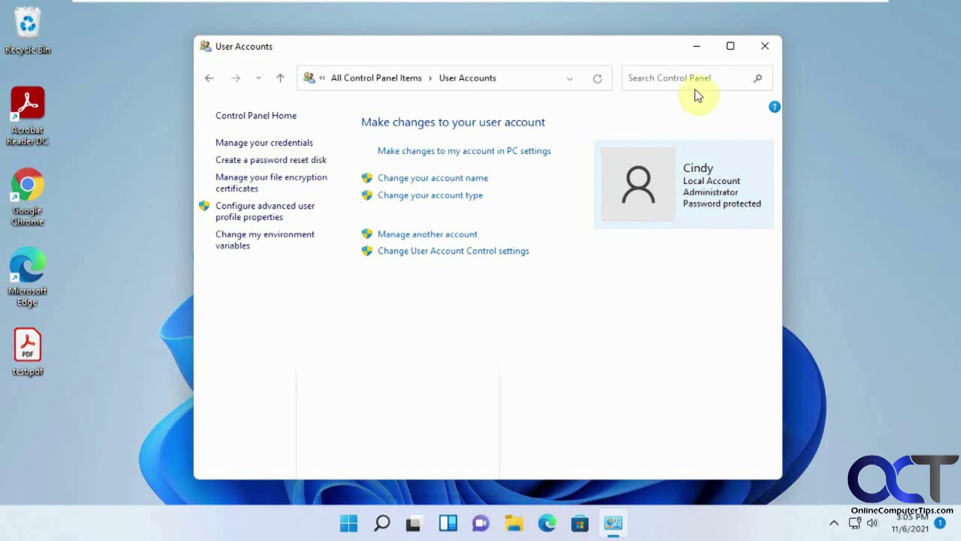
Close User Accounts and sign out through the Start menu's account options
left_click(763, 50)
left_click(365, 523)
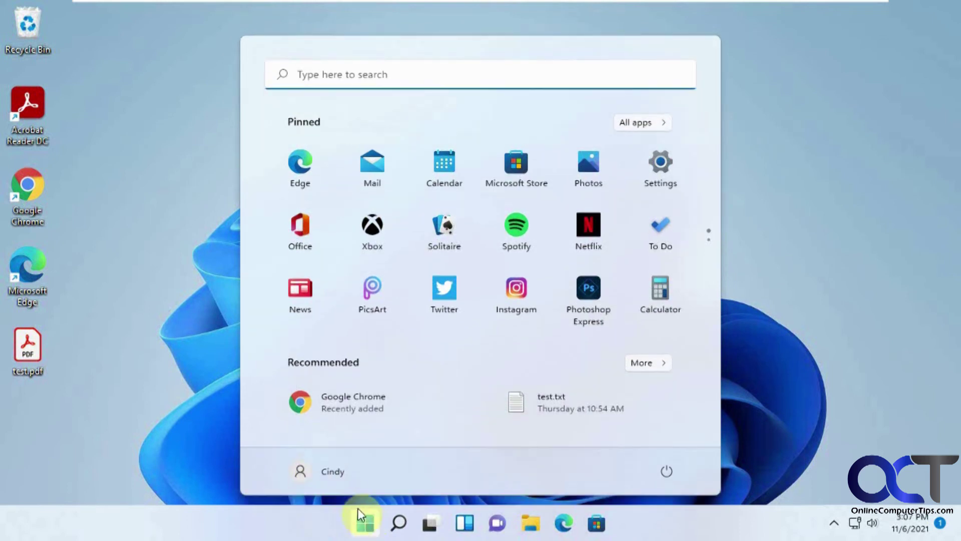
left_click(332, 471)
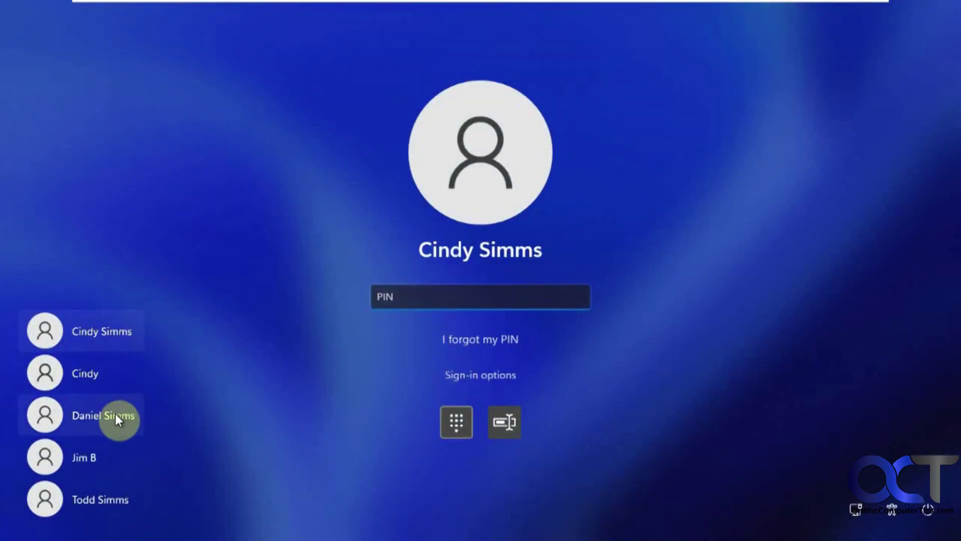
Select the last listed Microsoft account user, enter a wrong password, and dismiss the error
left_click(111, 499)
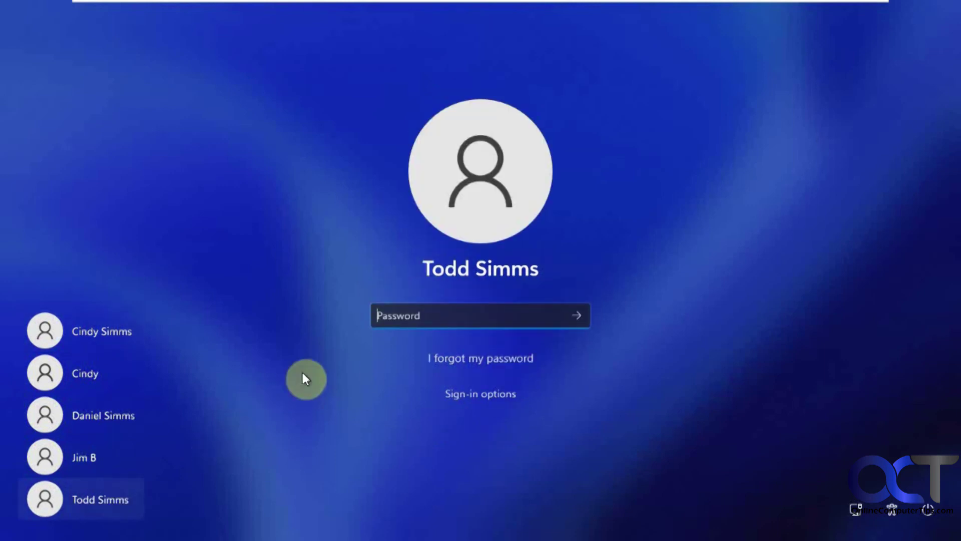
type("•••")
key("Return")
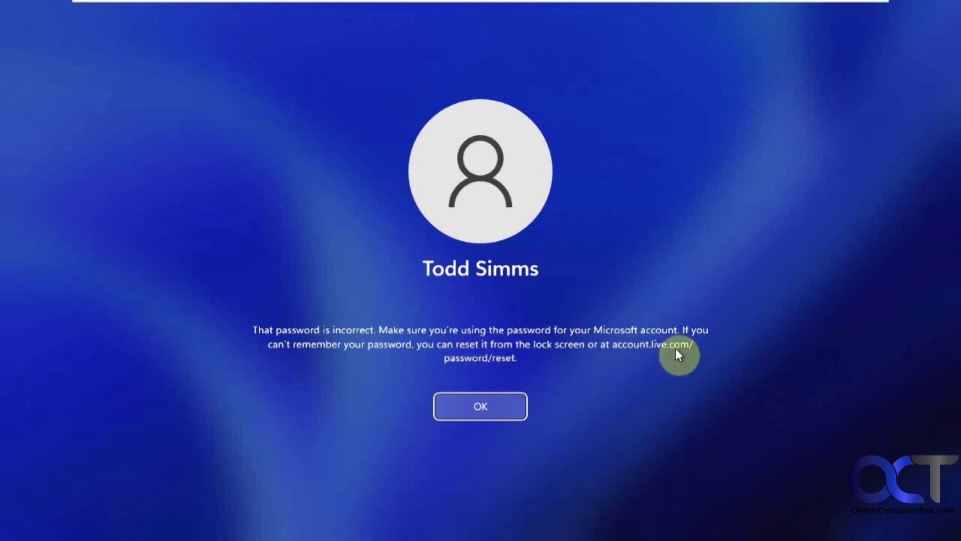
left_click(485, 411)
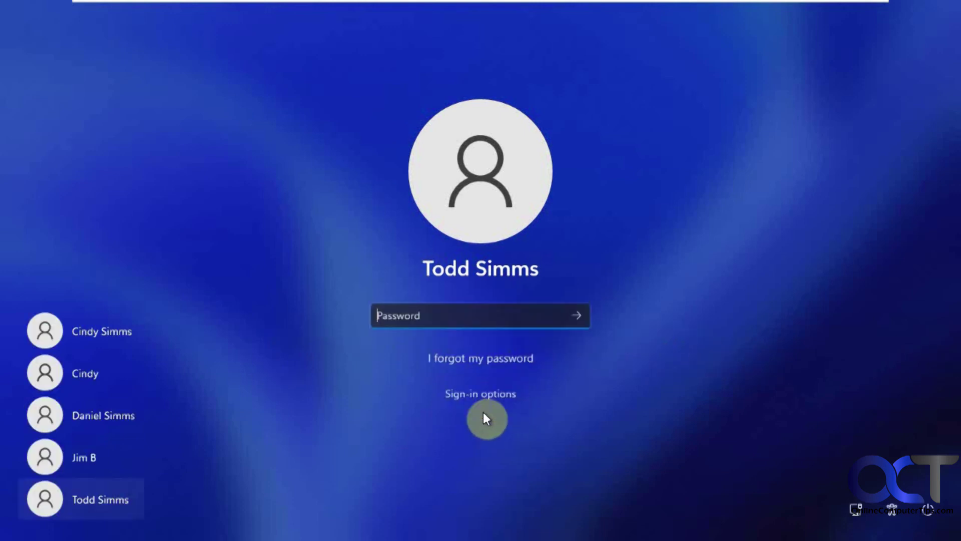
Start 'I forgot my password' recovery and choose email delivery of the security code
left_click(509, 363)
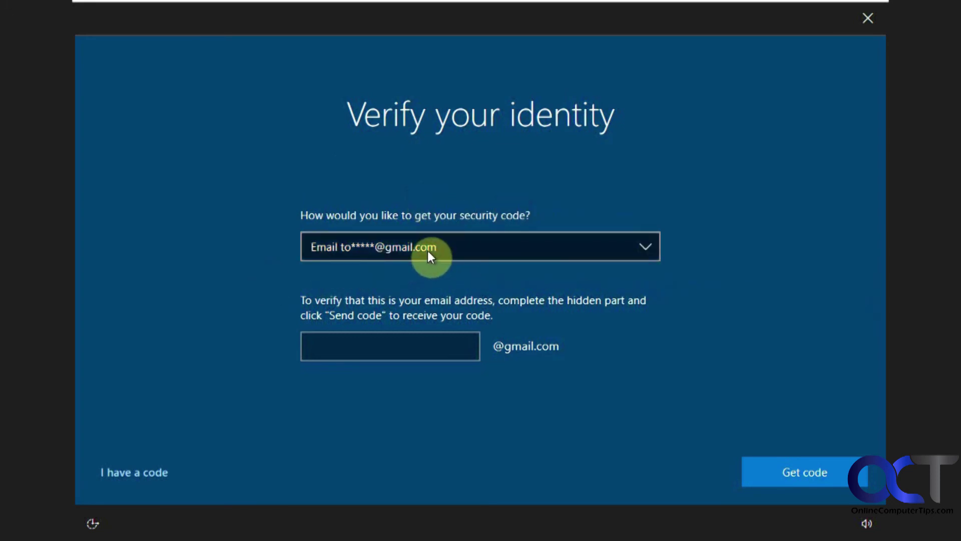
left_click(507, 259)
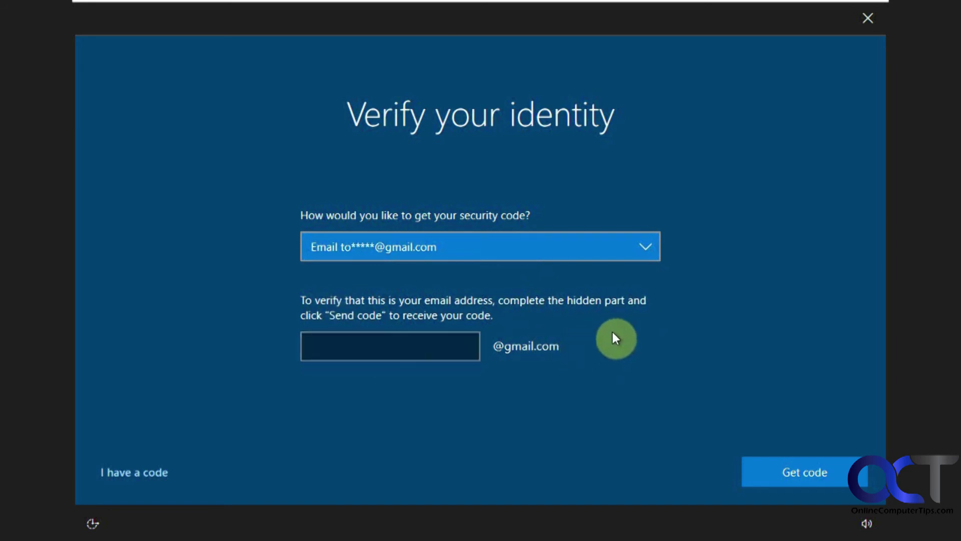
left_click(640, 243)
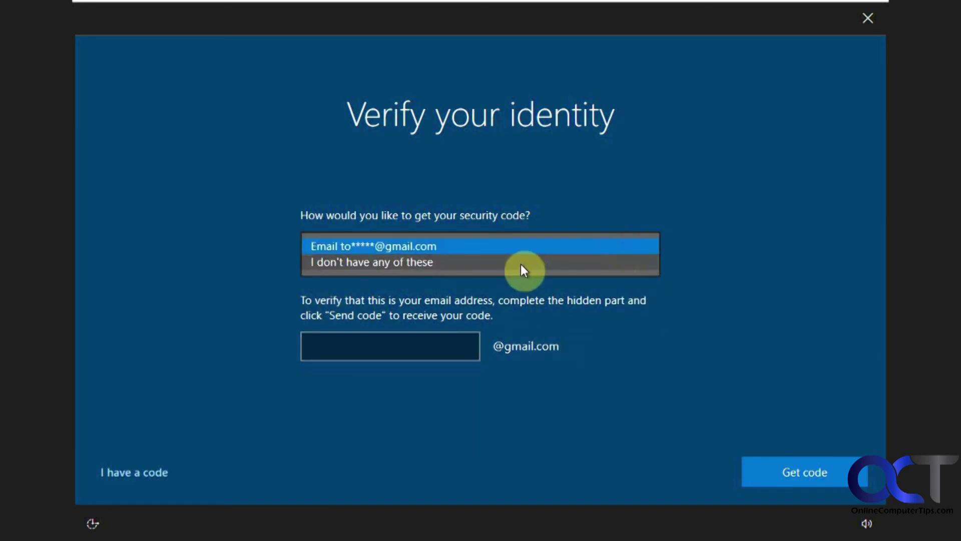
left_click(521, 264)
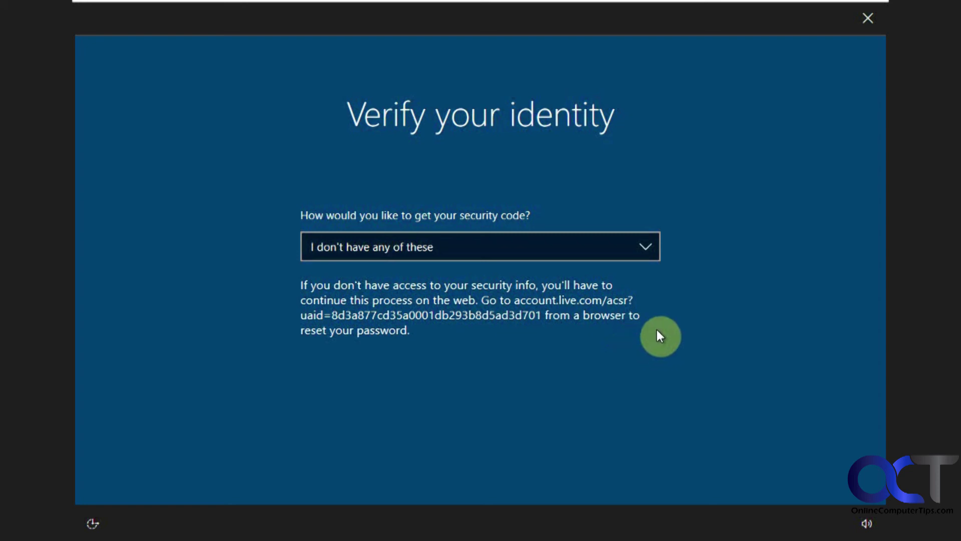
left_click(643, 245)
left_click(596, 232)
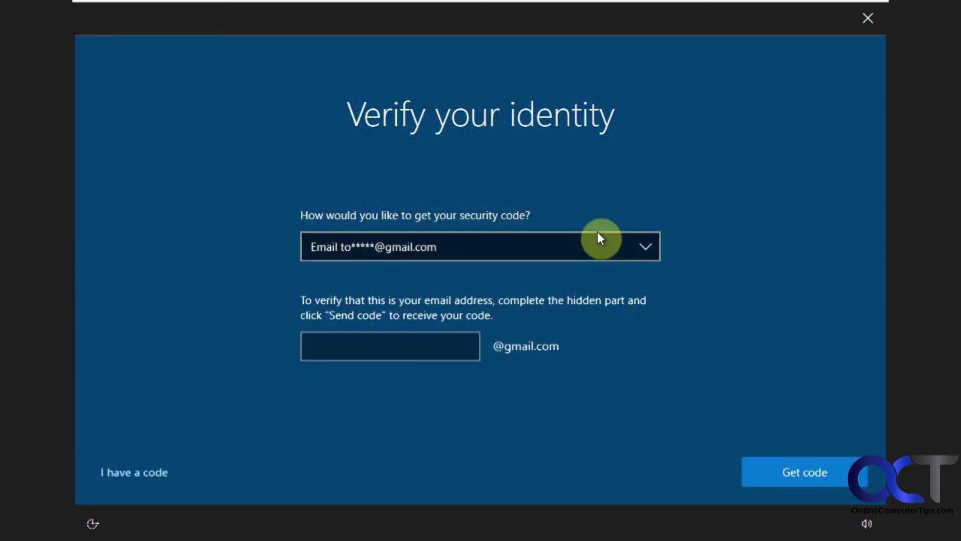